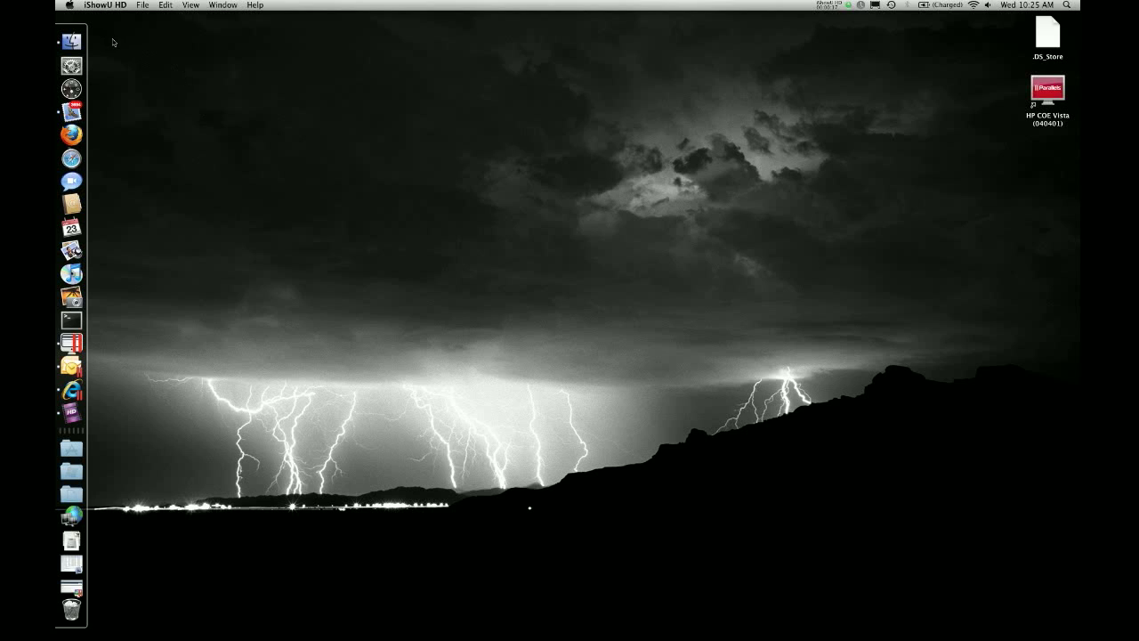
left_click(70, 7)
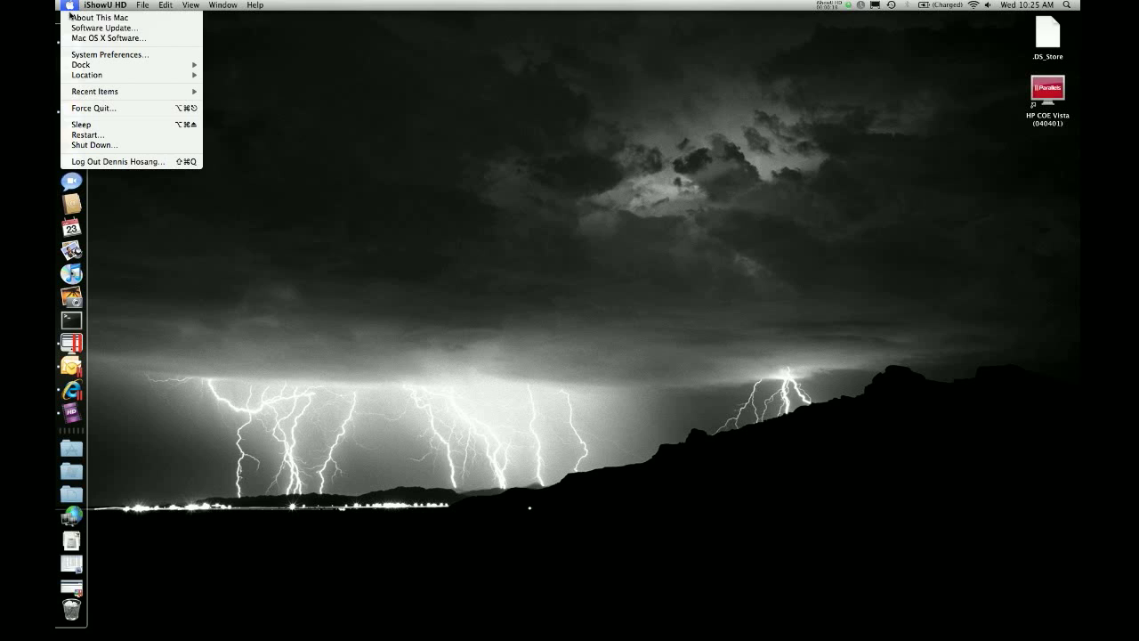
left_click(96, 29)
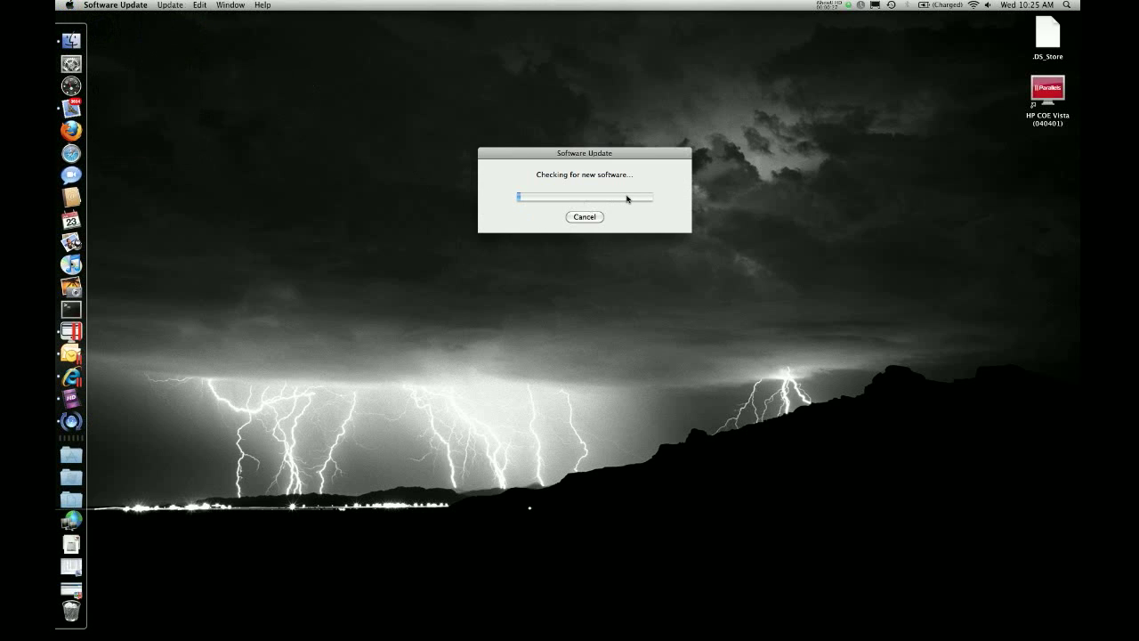
left_click(584, 217)
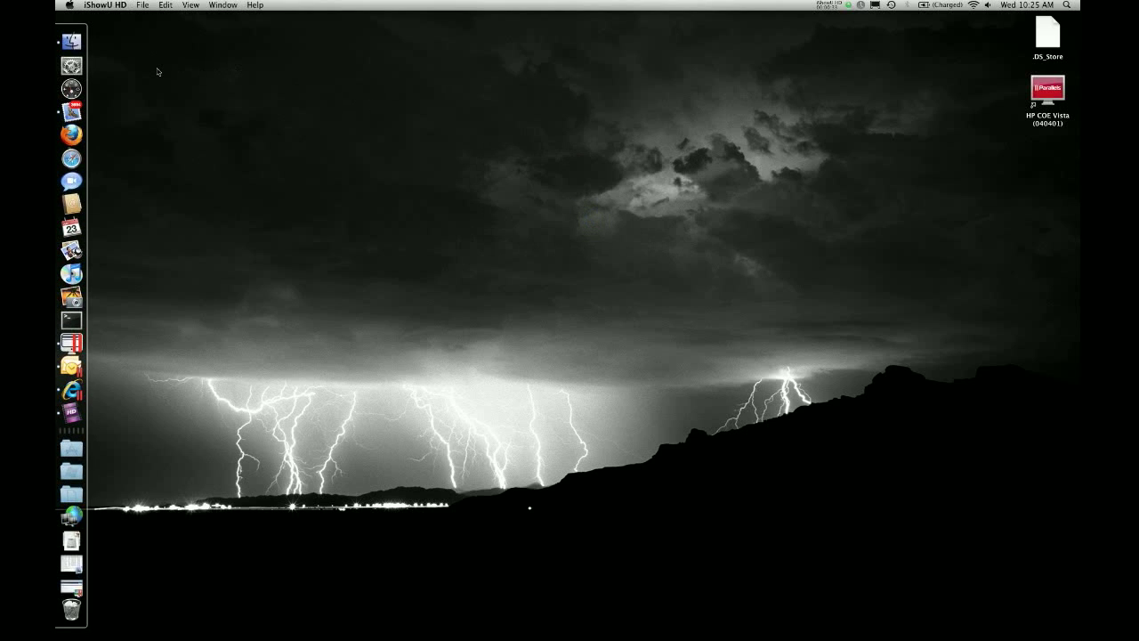
Step: Launch Preview from the Applications folder, close the folder window and quit Preview again
left_click(71, 41)
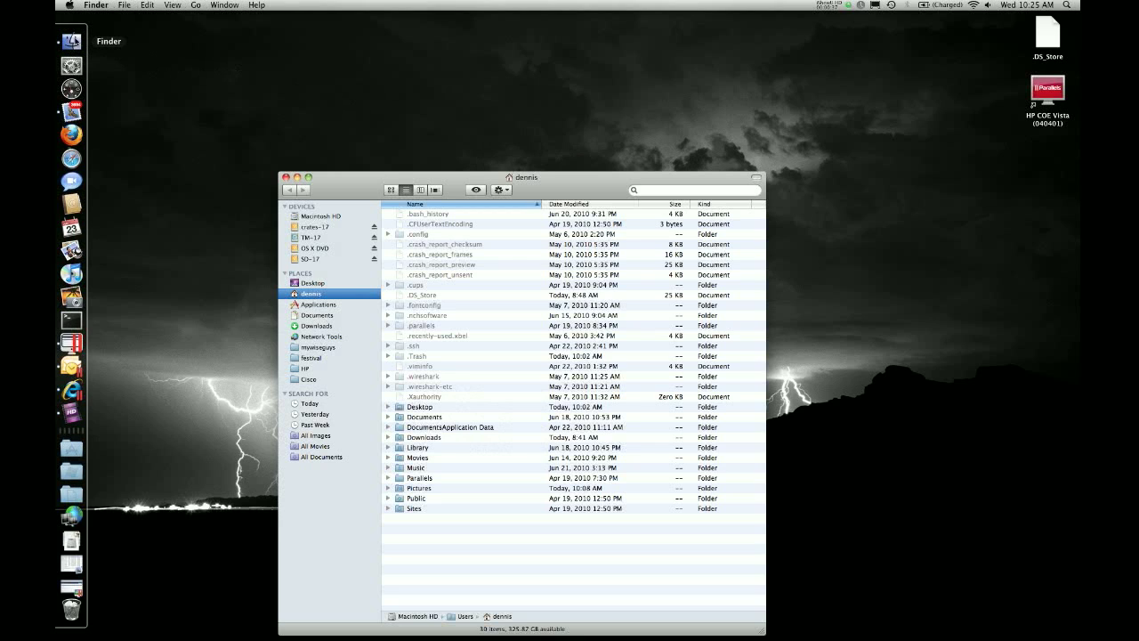
left_click(305, 306)
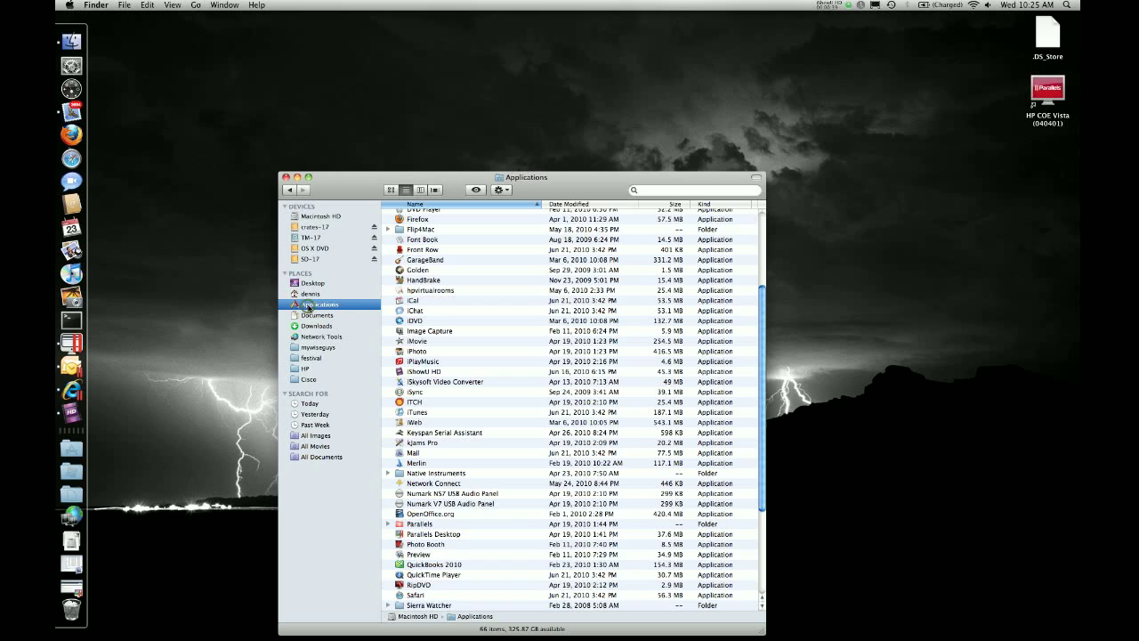
scroll(463, 362, "down", 5)
left_click_drag(418, 554, 416, 555)
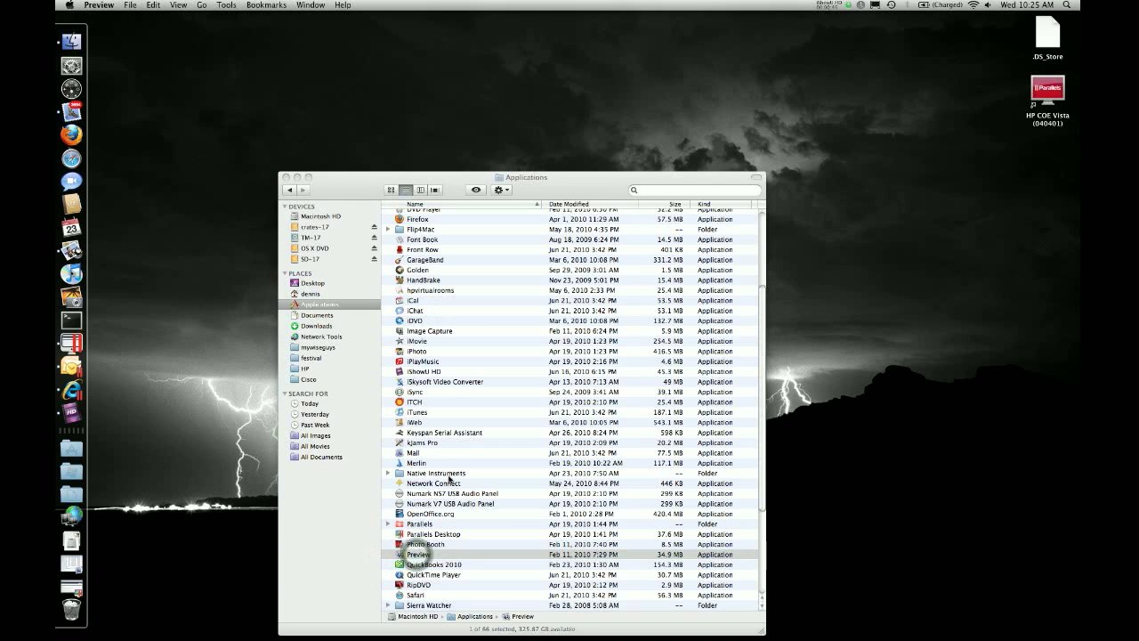
left_click(285, 178)
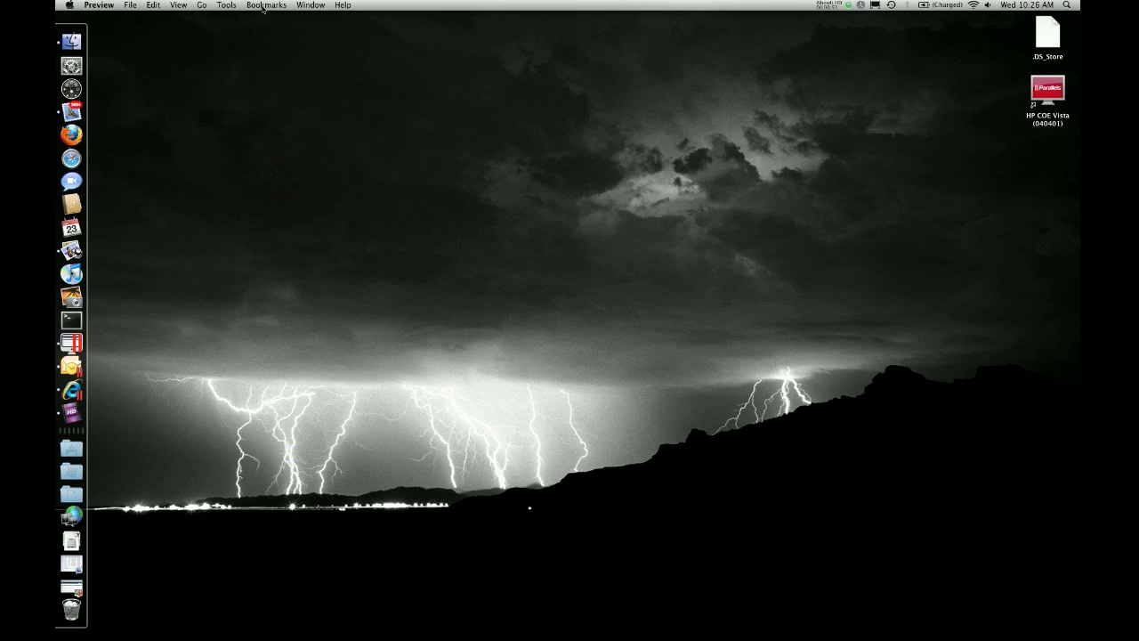
left_click(98, 5)
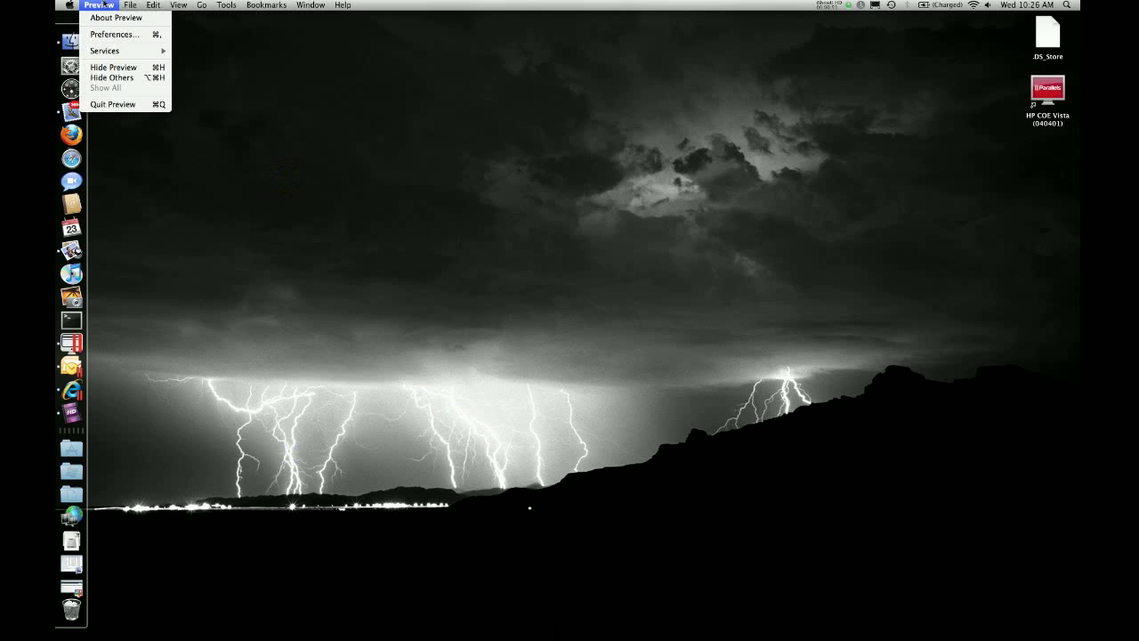
left_click(114, 105)
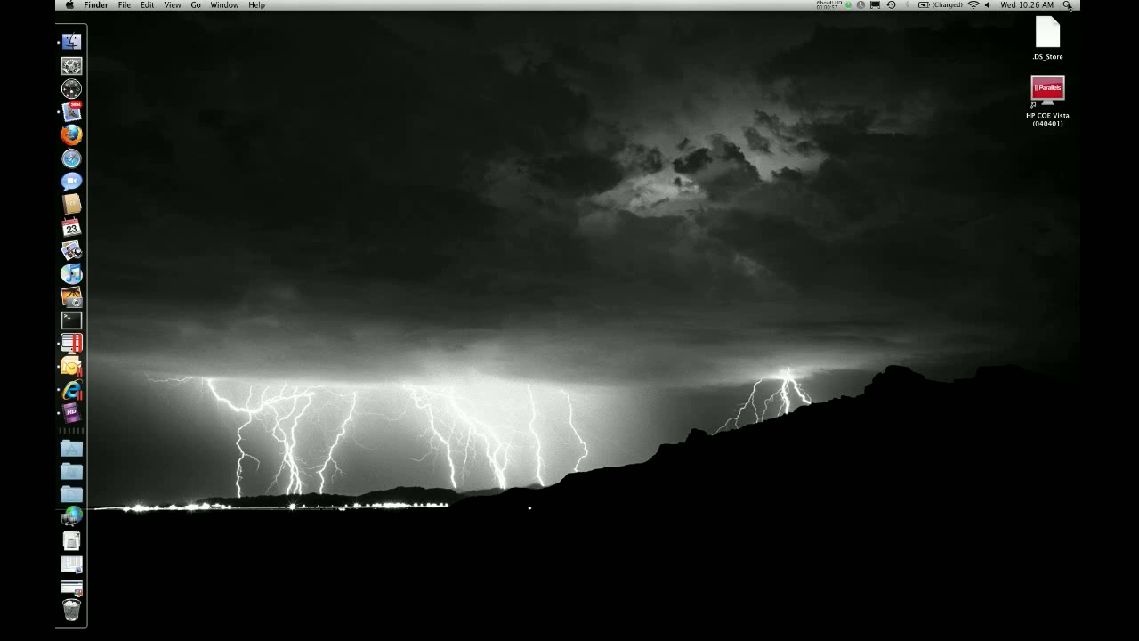
Step: Search Spotlight for "preview" and launch the Preview application
left_click(1067, 6)
type("preview")
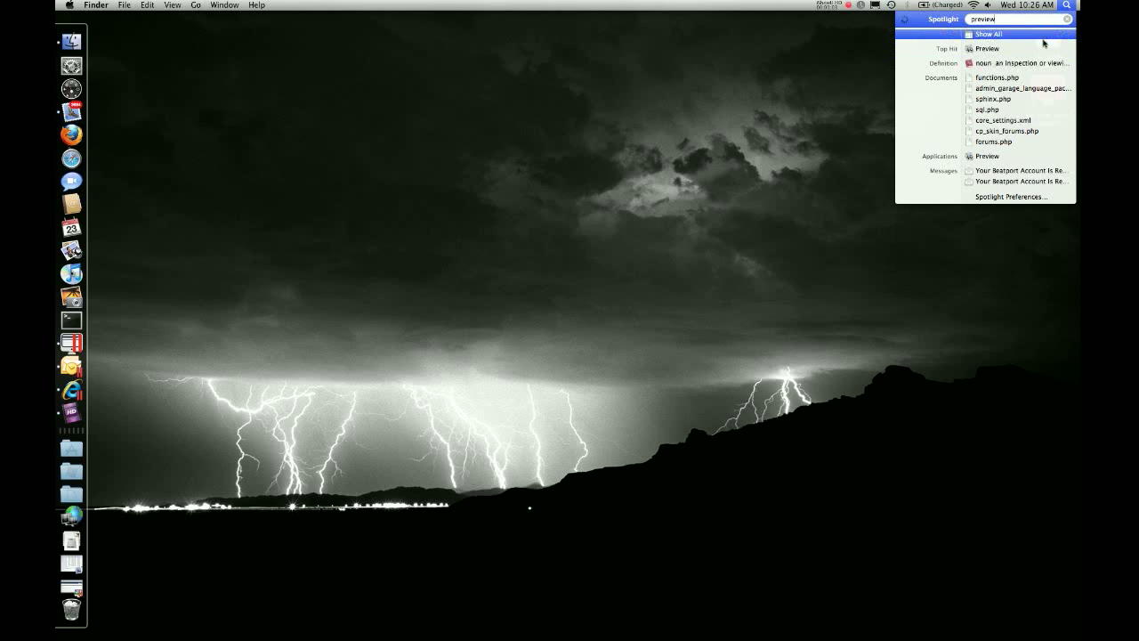
left_click(988, 50)
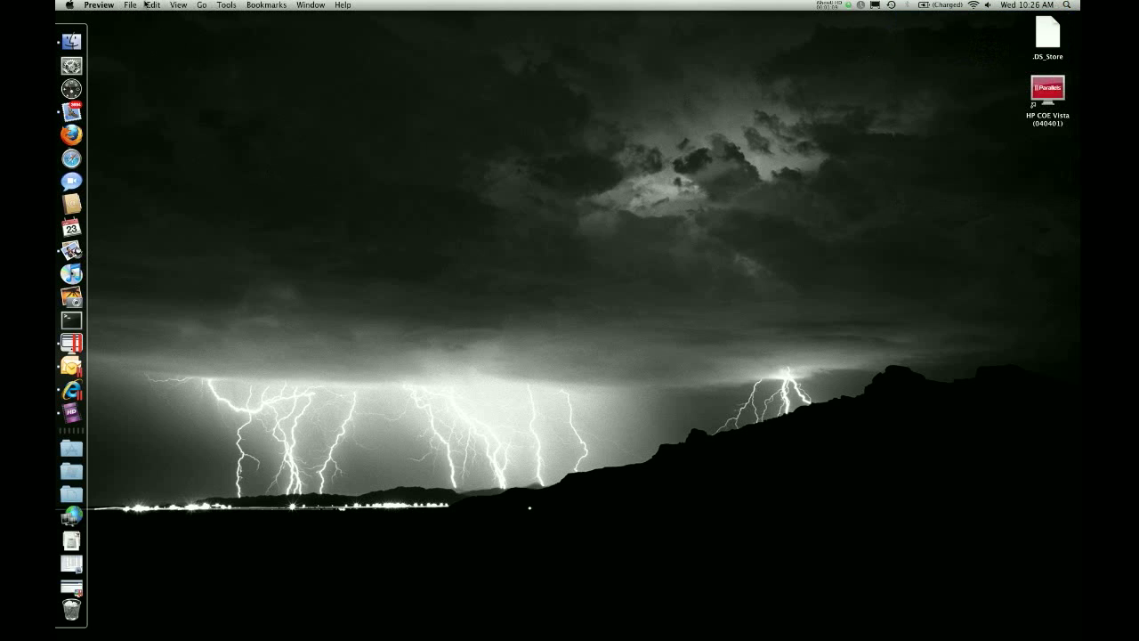
Step: Start an import from the Brother MFC-685CW scanner and show the detailed scan settings
left_click(130, 5)
mouse_move(187, 159)
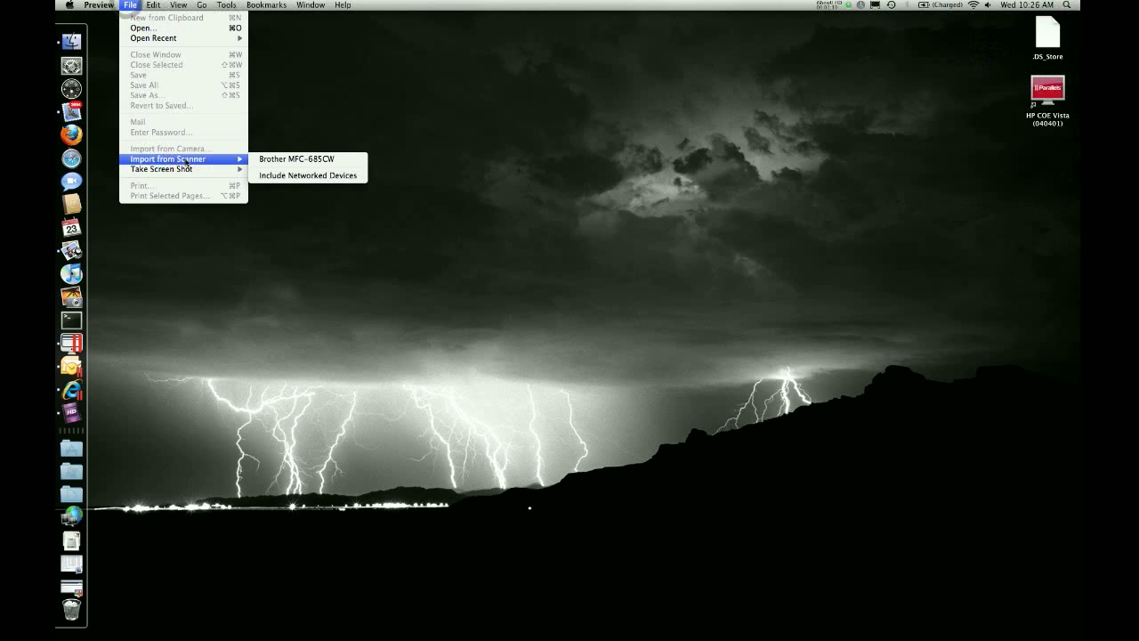
left_click(338, 164)
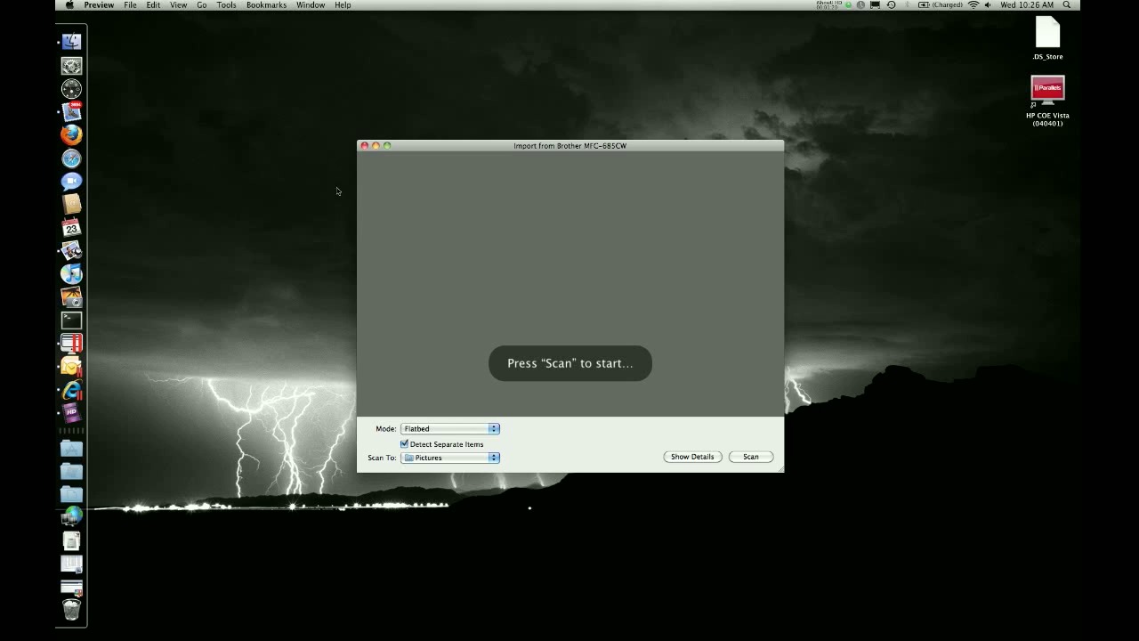
left_click(404, 443)
left_click(685, 457)
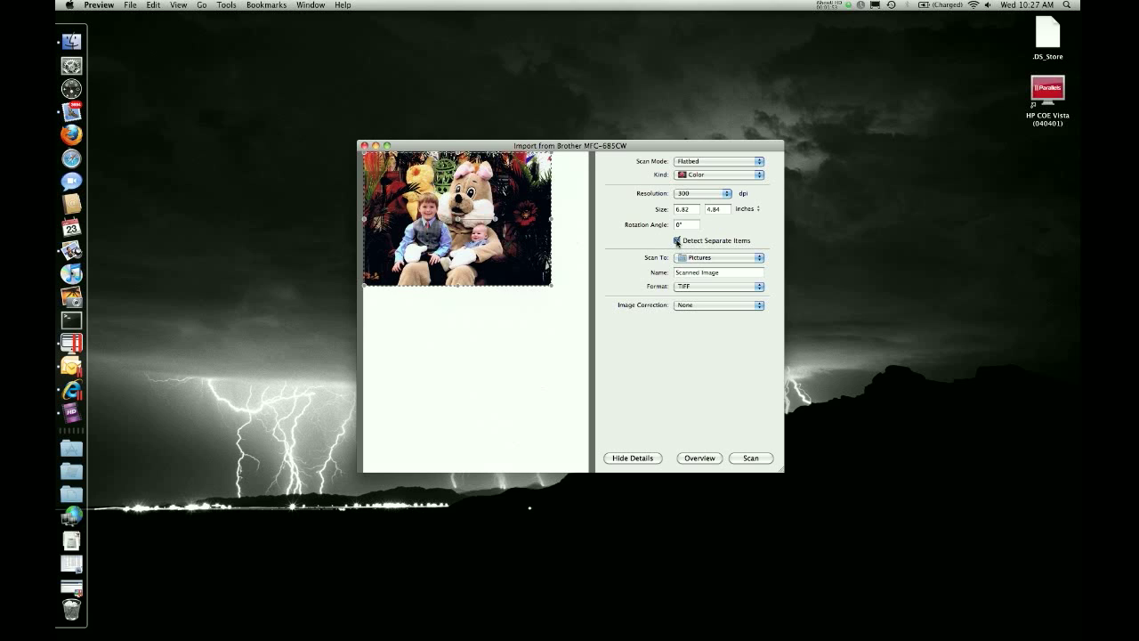
Step: Try narrowing the scan selection to about 6.79 inches with Detect Separate Items off, and turn the detection back on
left_click(678, 241)
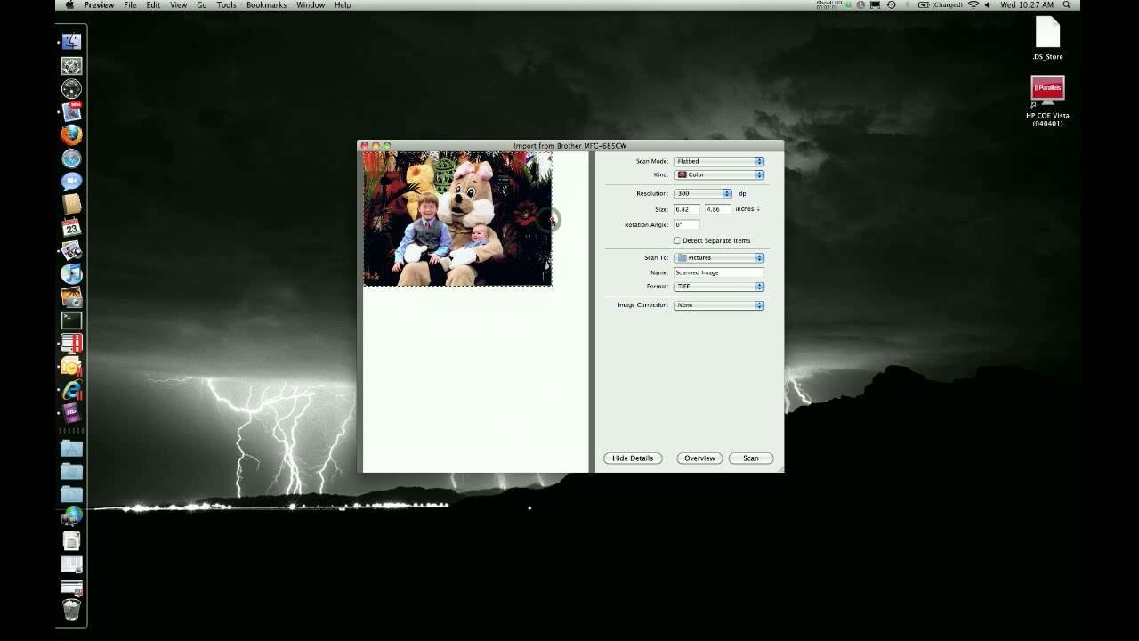
left_click_drag(551, 219, 550, 219)
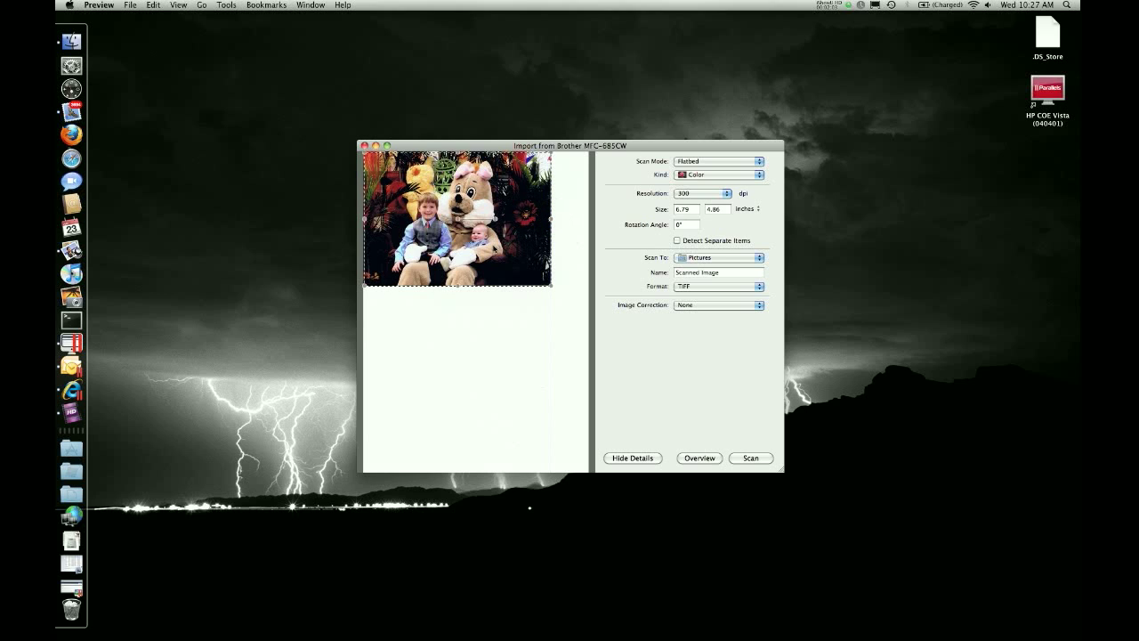
left_click(679, 240)
Step: Keep the kind as Color and the scan mode as Flatbed, and set the scan resolution to 400 dpi
left_click(758, 175)
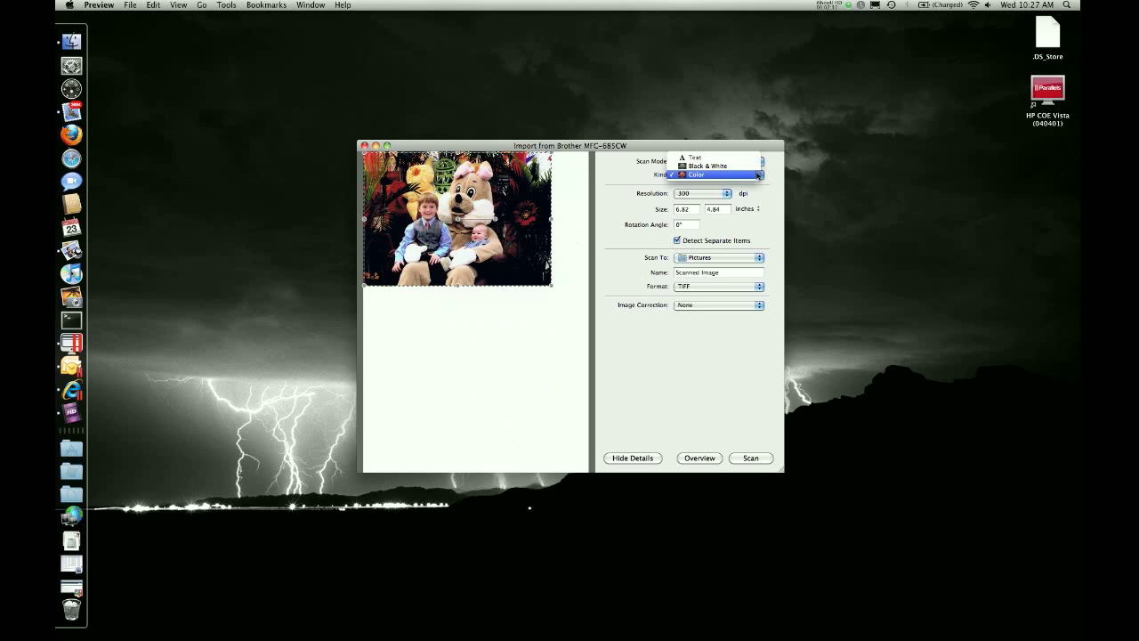
left_click(757, 174)
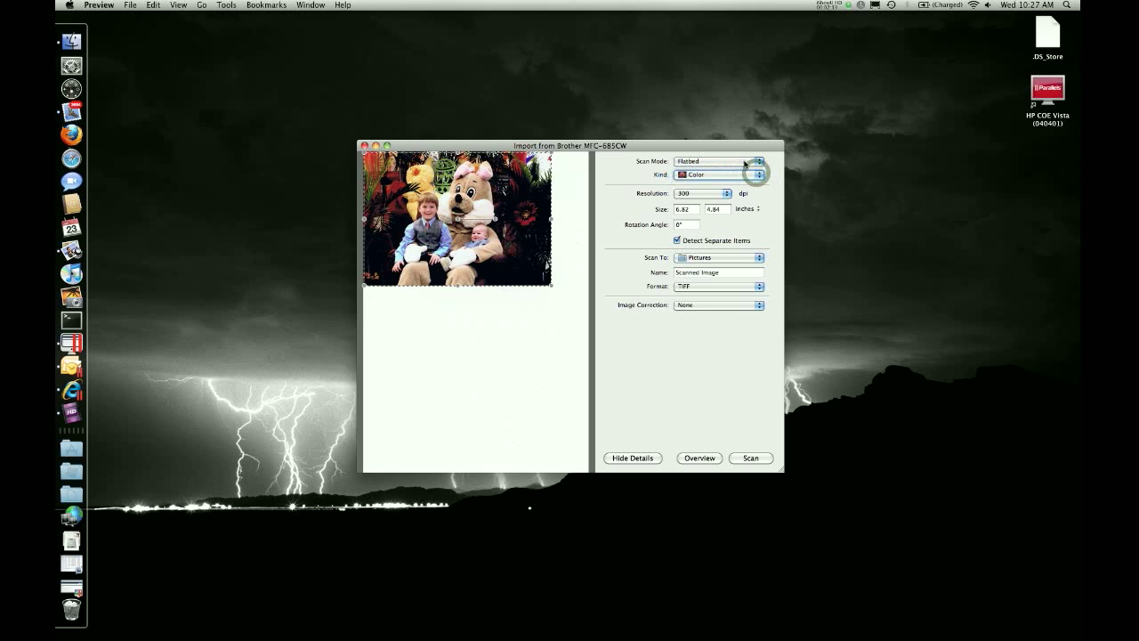
left_click(745, 162)
left_click(743, 160)
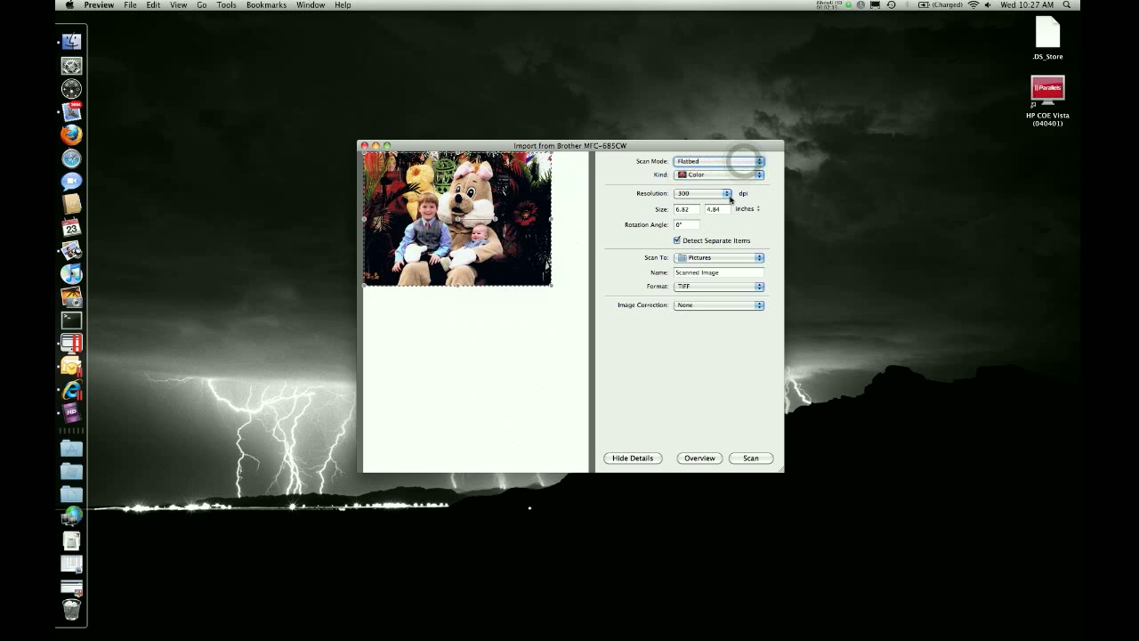
left_click(728, 194)
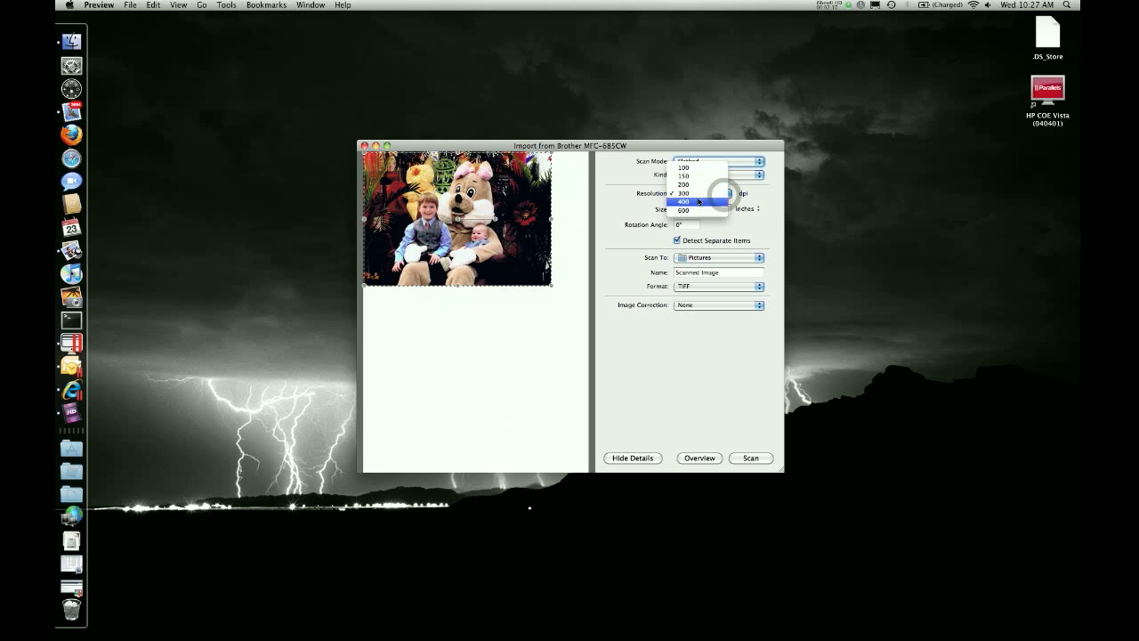
left_click(700, 202)
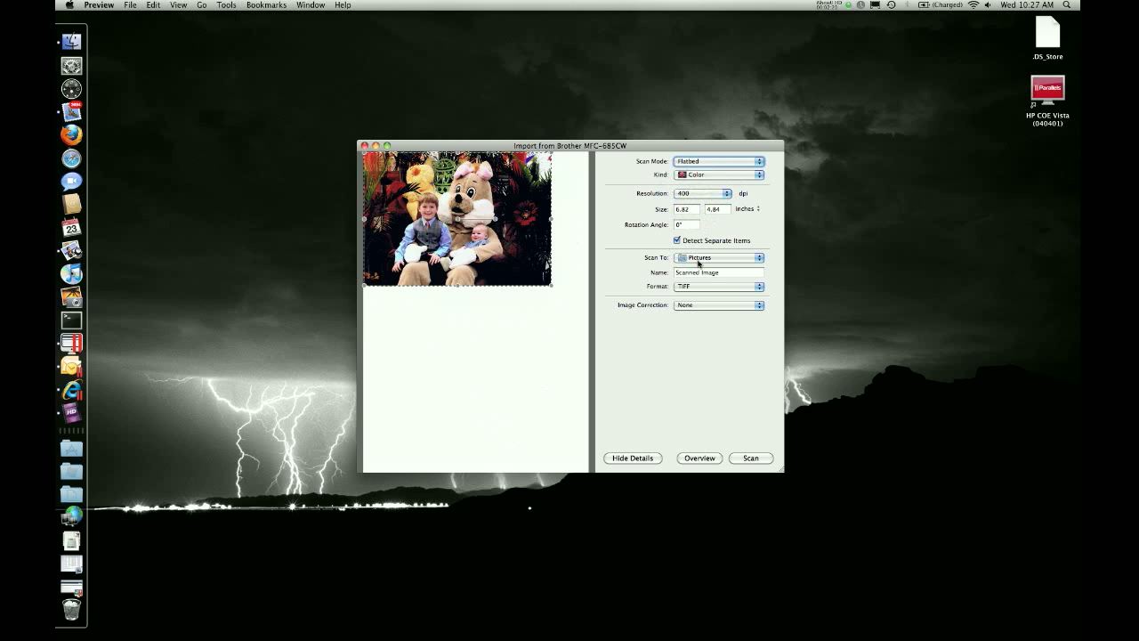
Step: Name the scanned image "Easter 2009" and set its file format to JPEG
left_click(732, 274)
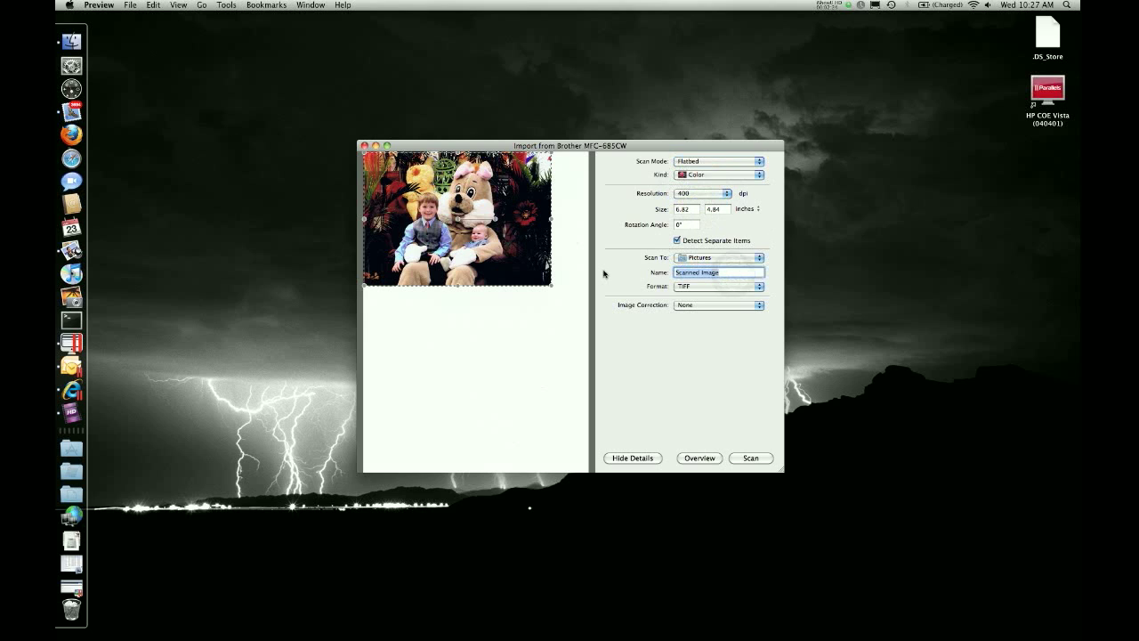
type("Easter 2009")
left_click(695, 286)
left_click(693, 279)
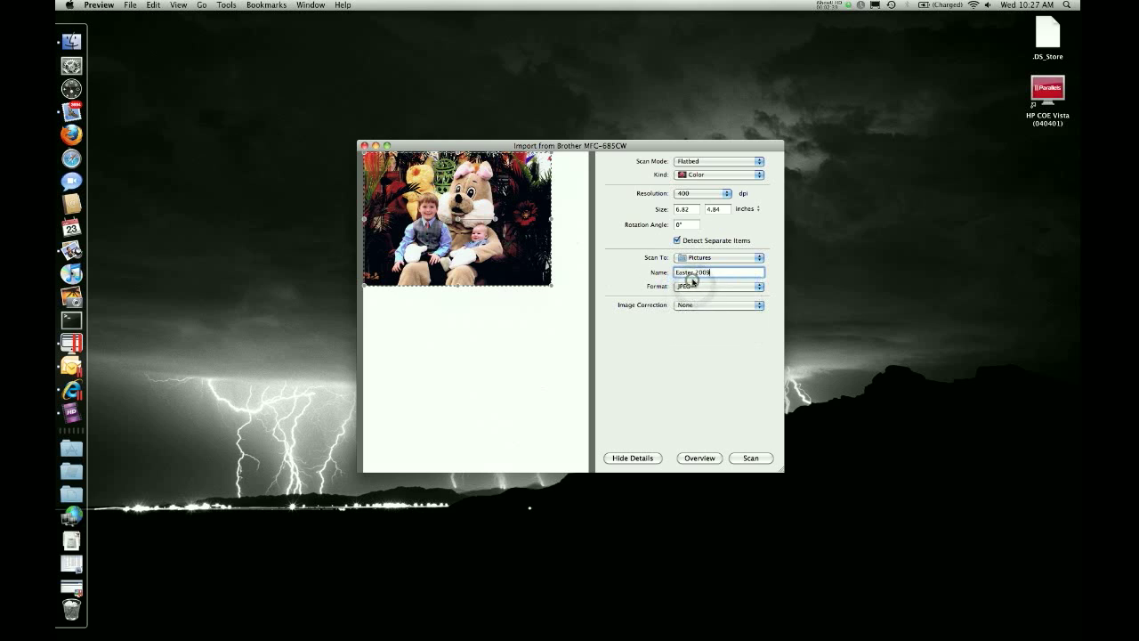
Step: Scan the photo with Image Correction left at None and close the scanner import window
left_click(722, 305)
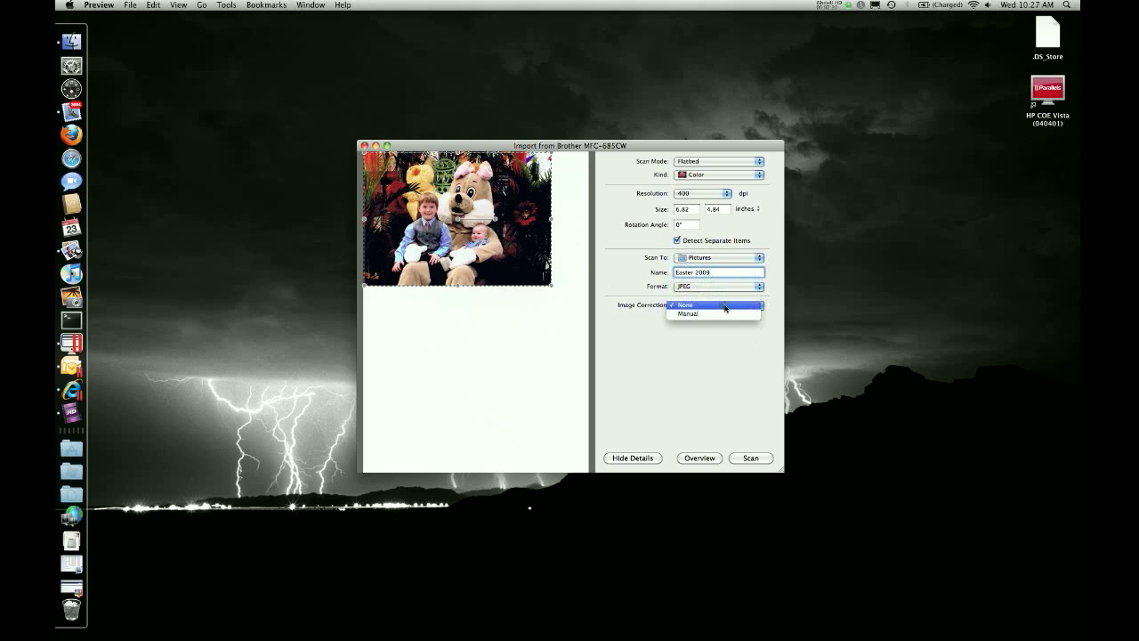
left_click(722, 304)
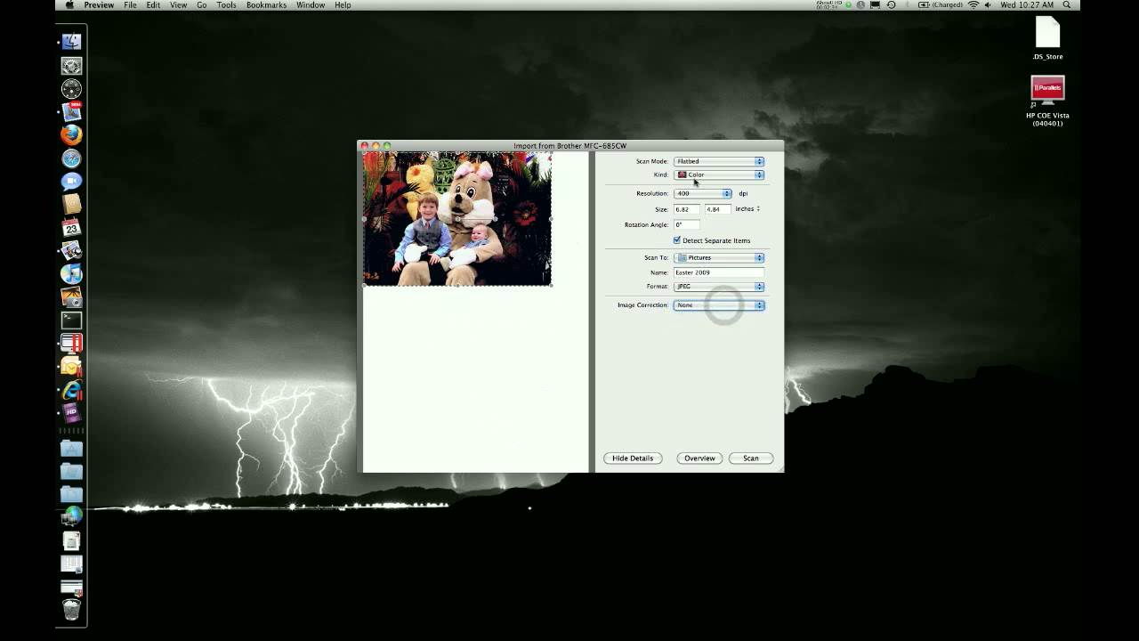
left_click(748, 458)
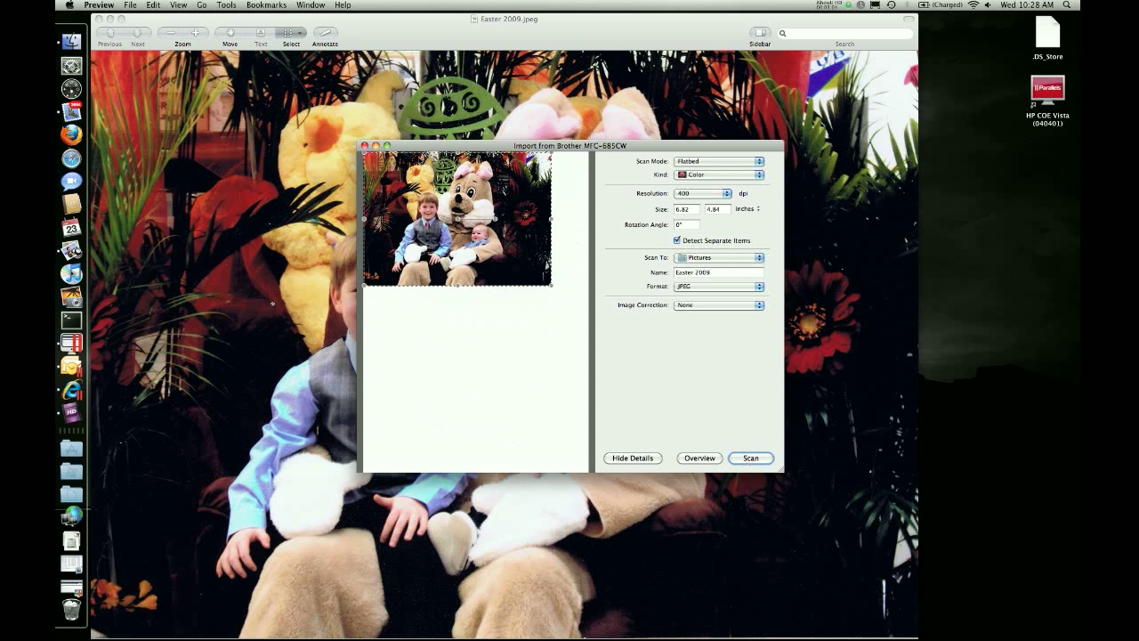
left_click(364, 145)
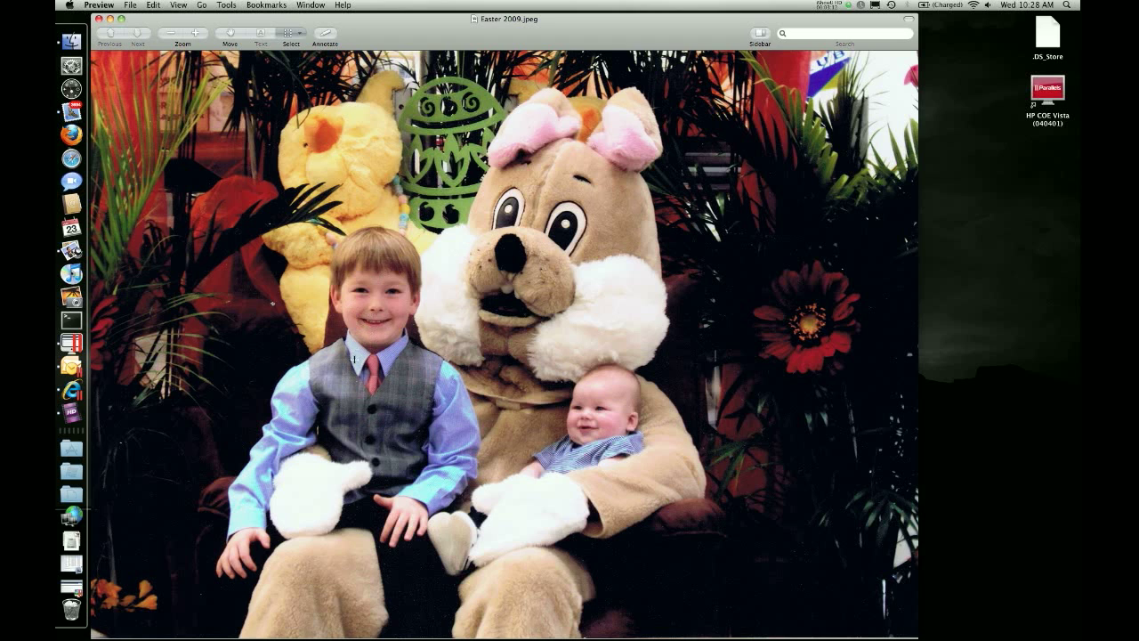
Step: Examine the scanned photo's detail at larger and smaller zoom levels
left_click(195, 35)
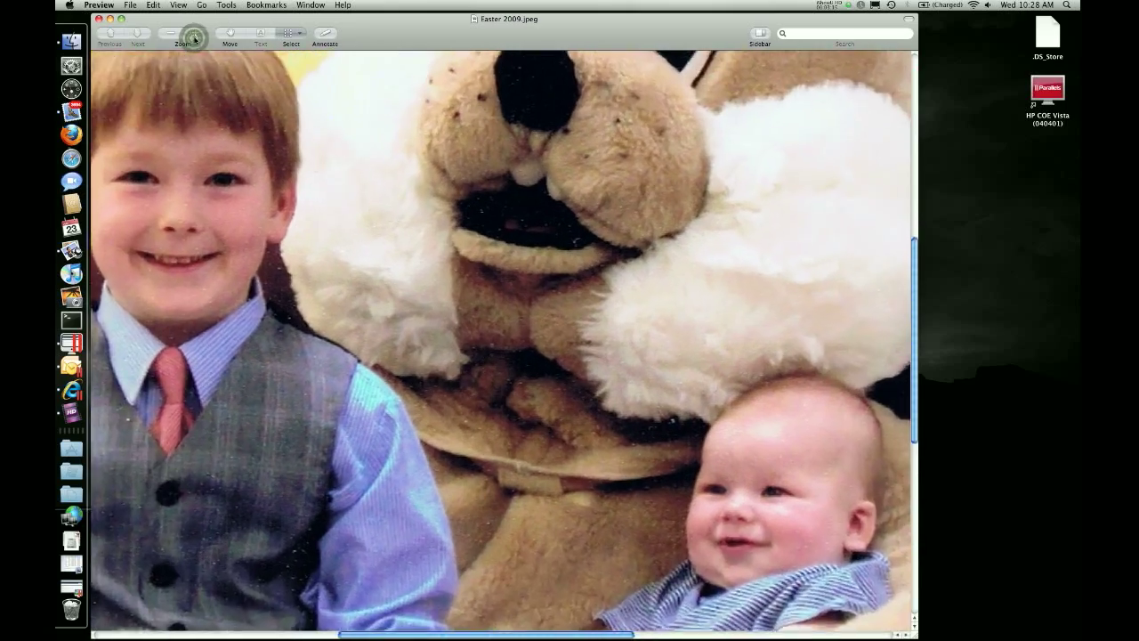
left_click(195, 36)
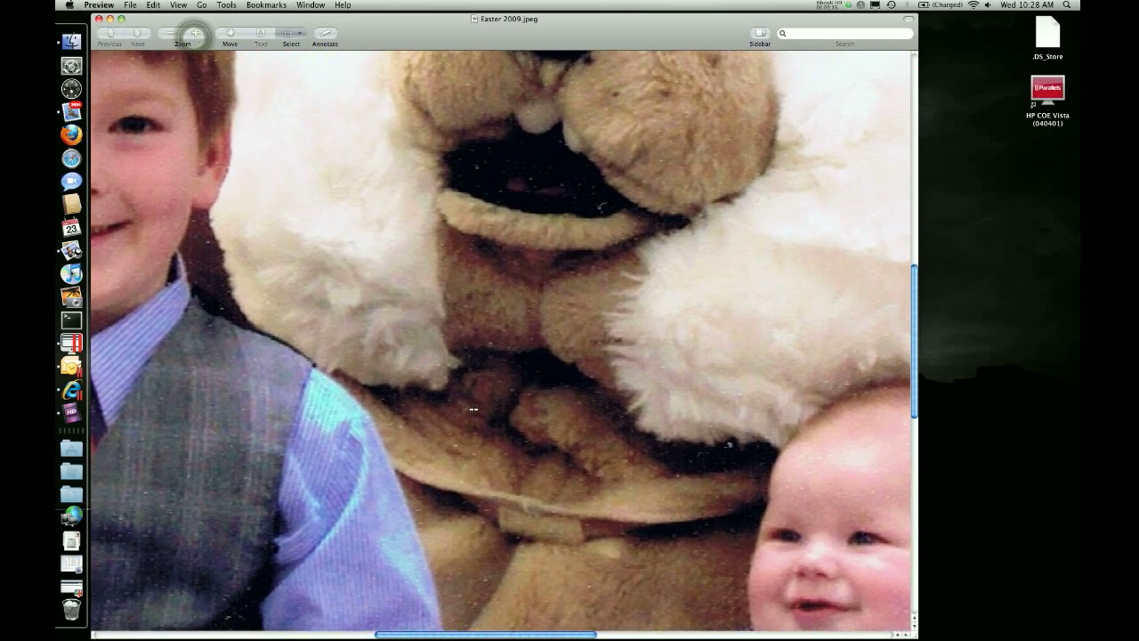
left_click(164, 35)
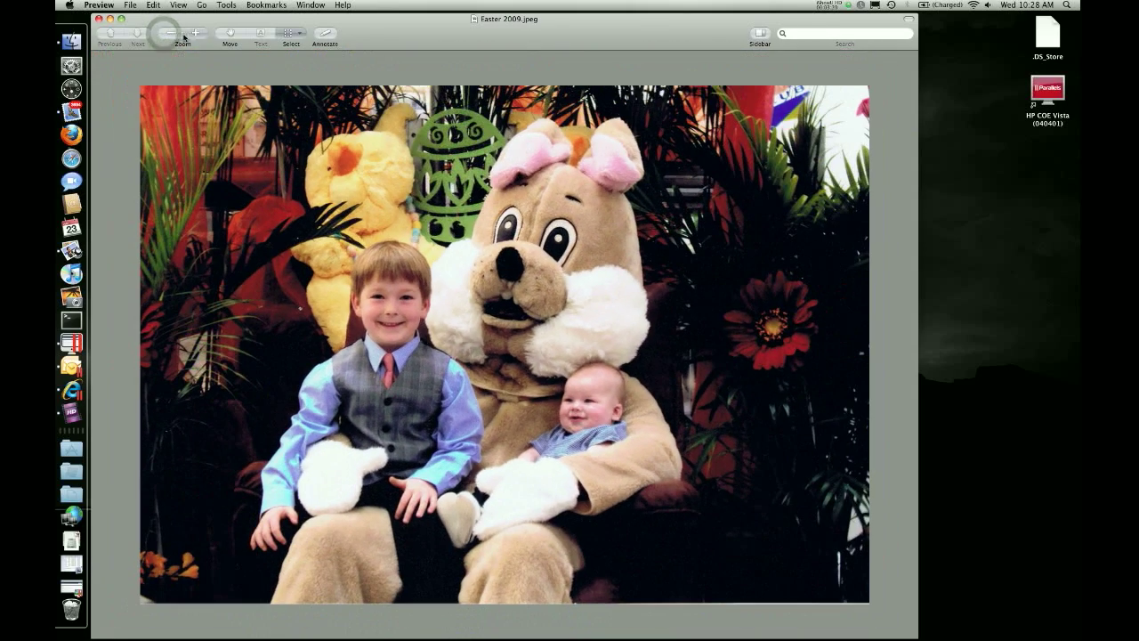
left_click(190, 34)
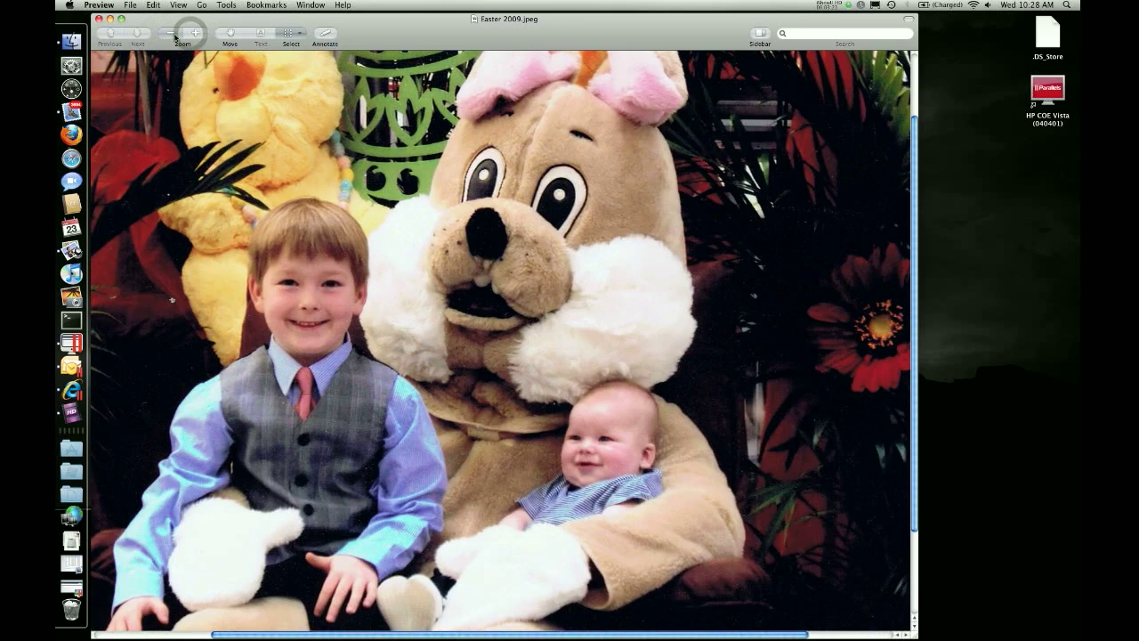
left_click(175, 35)
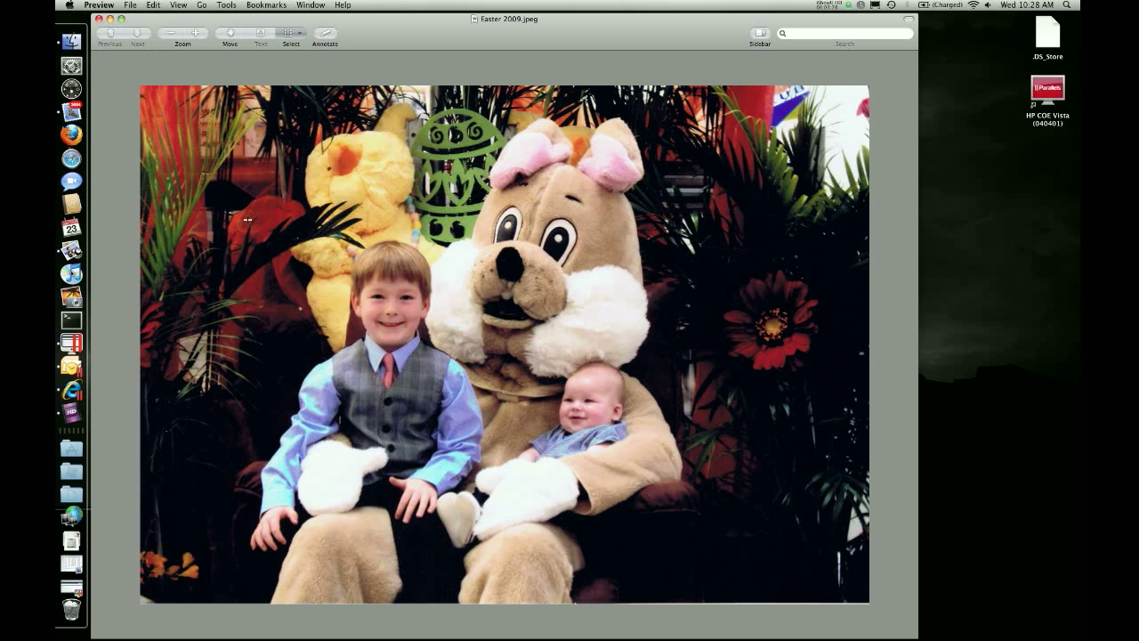
Step: Quit Preview
left_click(100, 4)
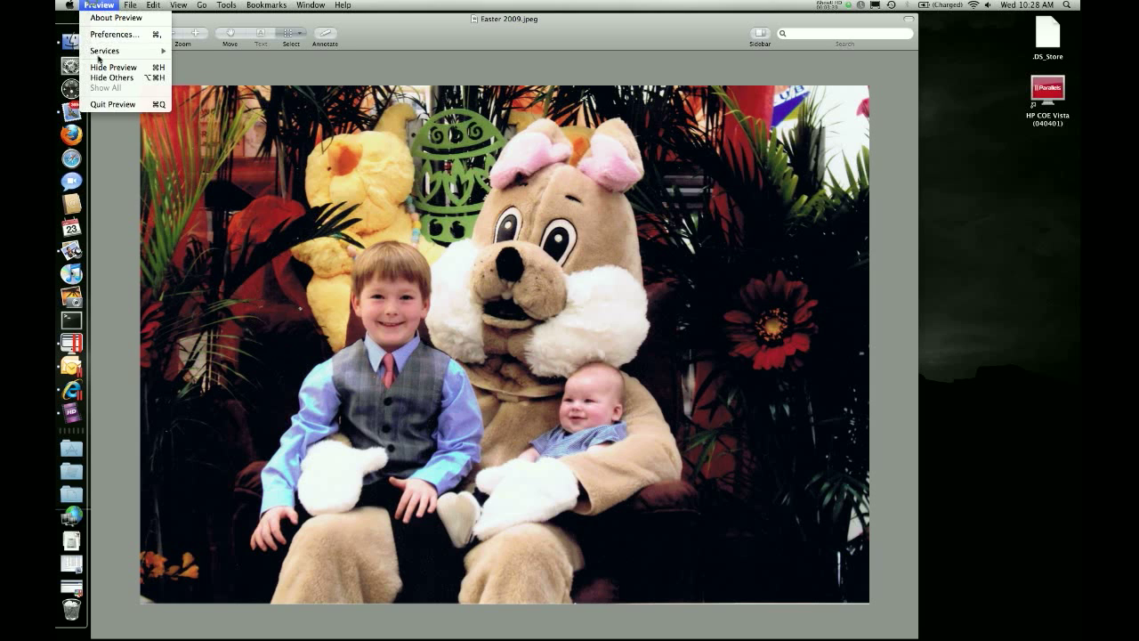
left_click(114, 104)
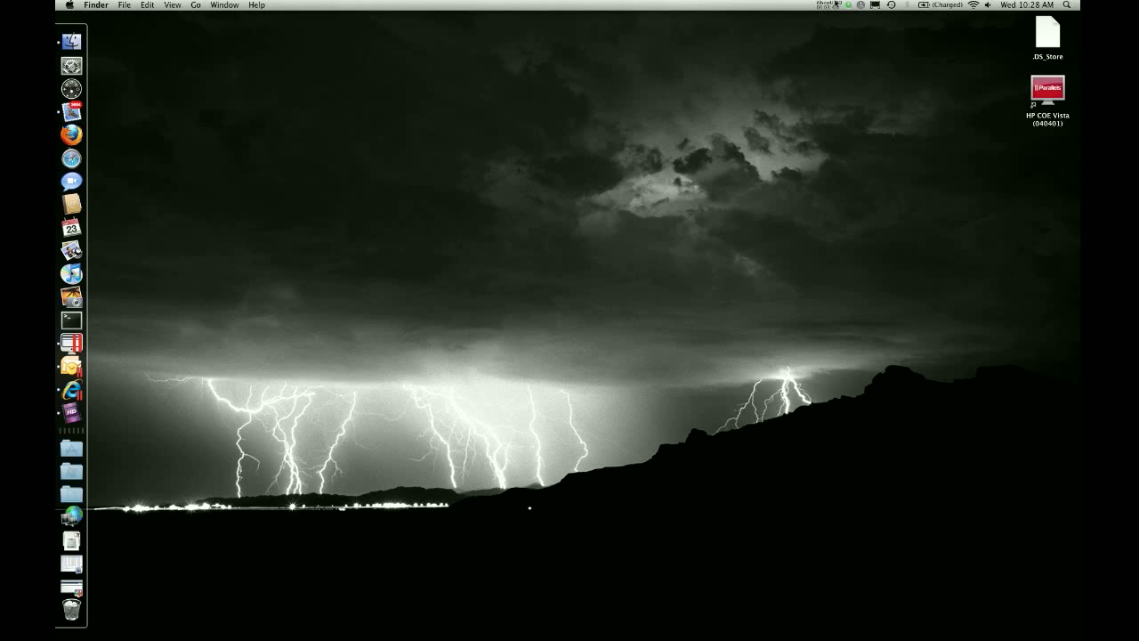
left_click(828, 5)
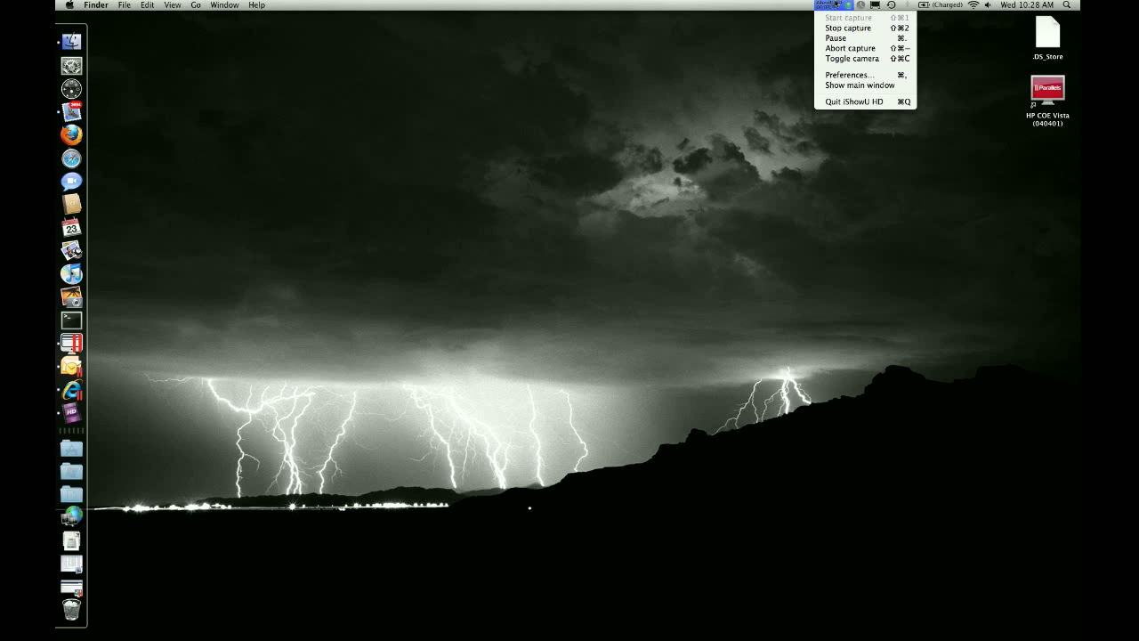